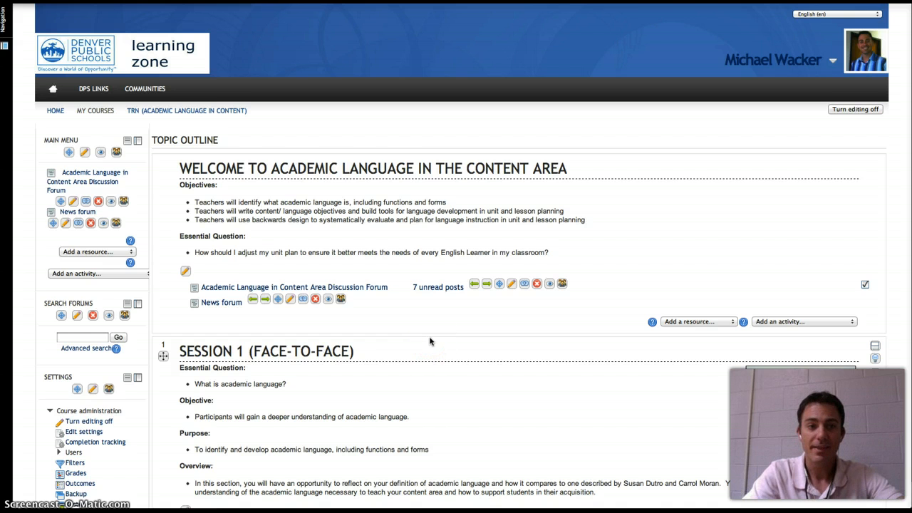
# Step: Open the Groups page from the course's user administration settings
pyautogui.scroll(-5, 430, 341)
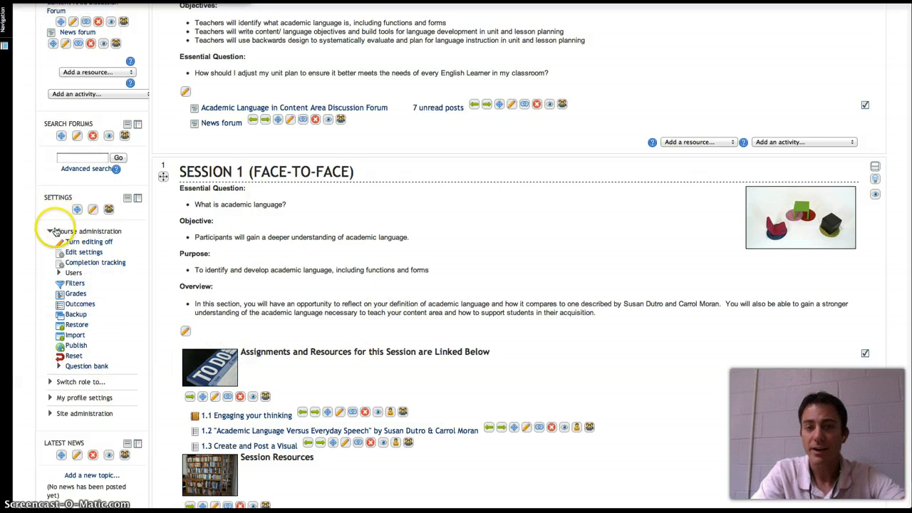
pyautogui.click(60, 273)
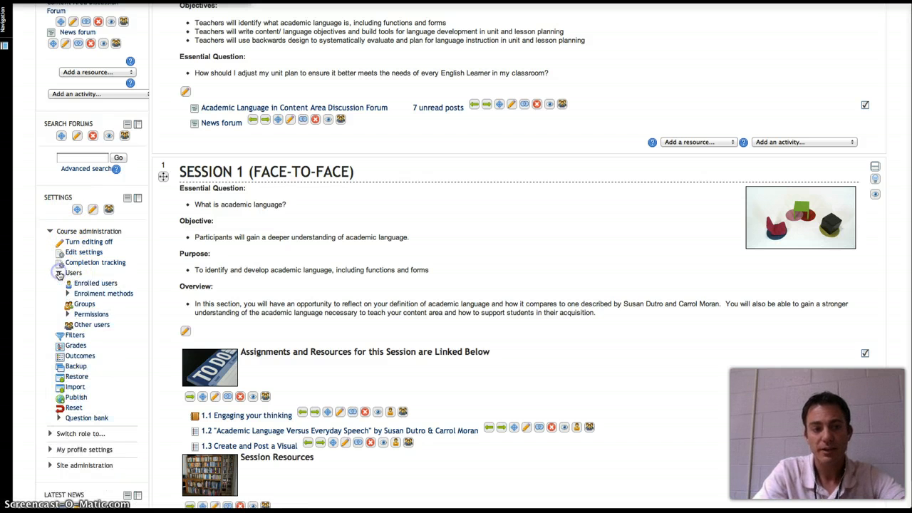
pyautogui.click(84, 305)
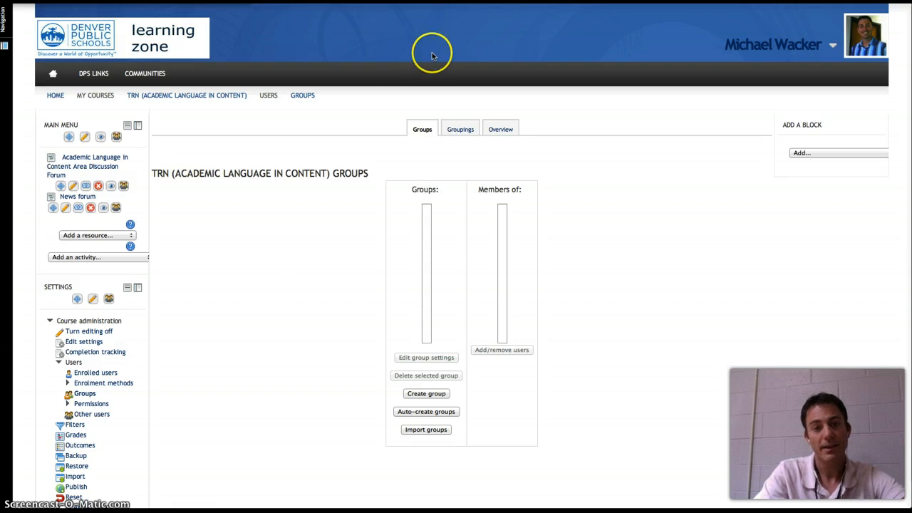
# Step: Start a new course group and name it "Differentiation for session 2"
pyautogui.click(425, 394)
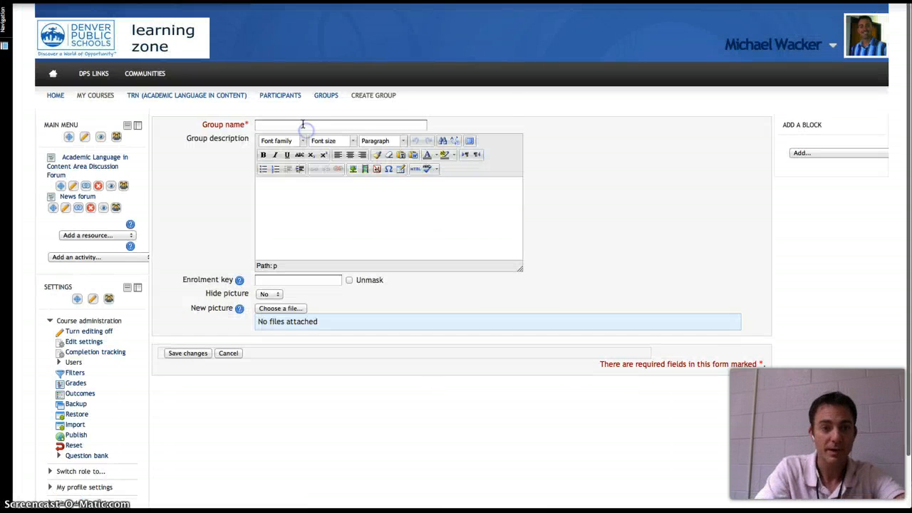
pyautogui.click(303, 125)
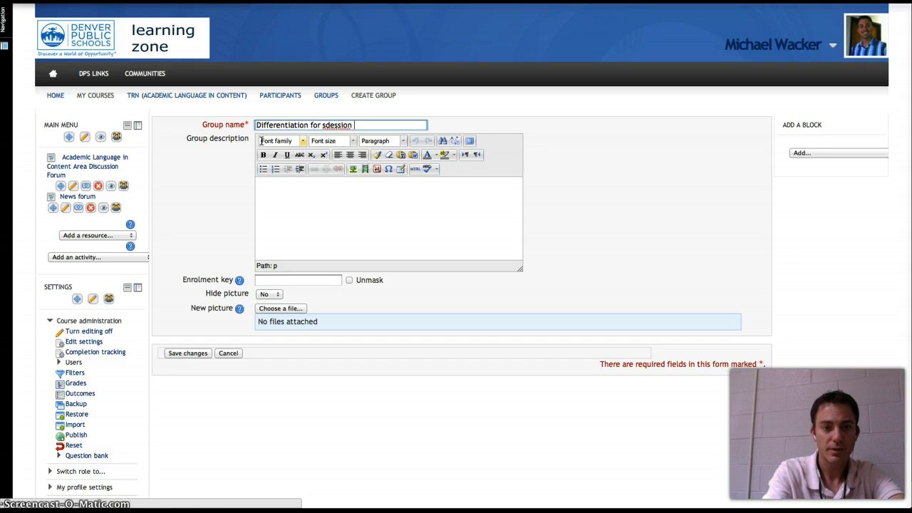
pyautogui.click(330, 125)
pyautogui.press('BackSpace')
pyautogui.press('End')
pyautogui.write('2')
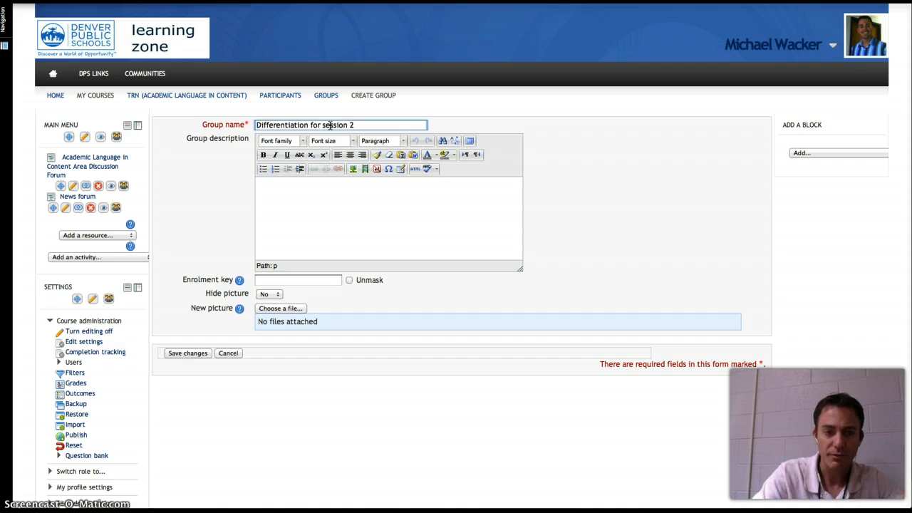
# Step: Enter the group description "This will be our opportunity to dive deeper as a small group"
pyautogui.click(325, 234)
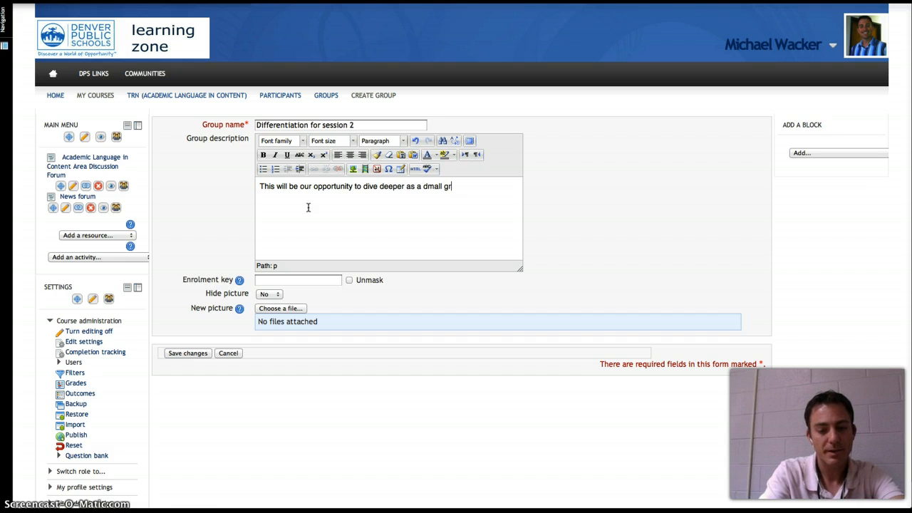
pyautogui.click(429, 186)
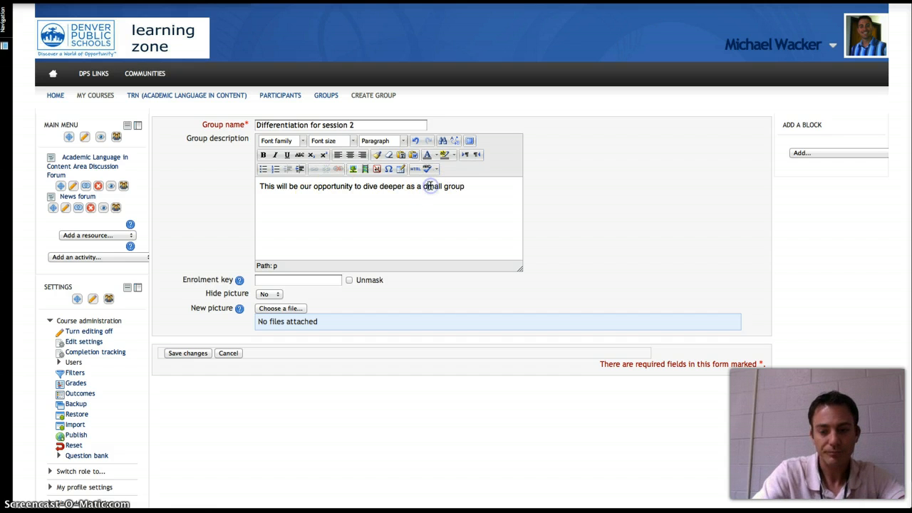
pyautogui.press('BackSpace')
pyautogui.write('s')
# Step: Enter an enrolment key for the group and save the group with Hide picture set to No
pyautogui.click(275, 280)
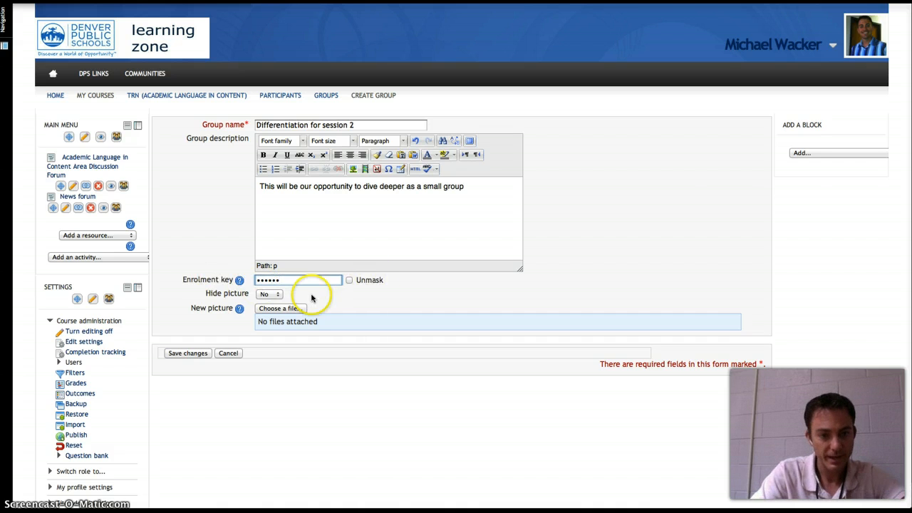
pyautogui.click(271, 294)
pyautogui.click(272, 294)
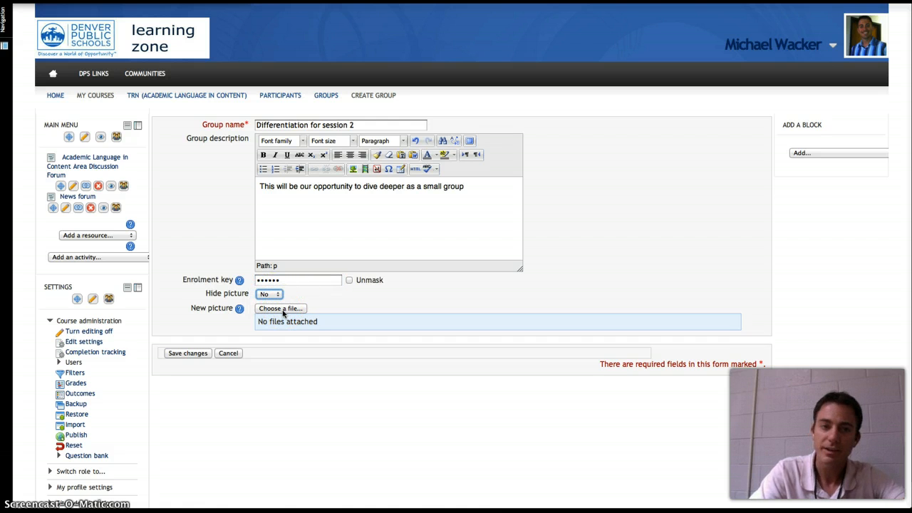
pyautogui.click(189, 353)
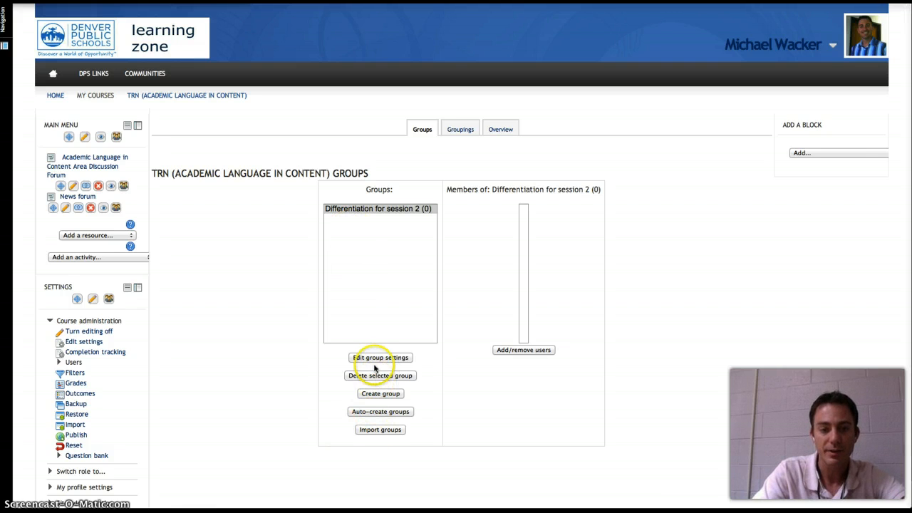
# Step: Select the Differentiation for session 2 group and open its page for adding and removing users
pyautogui.click(377, 208)
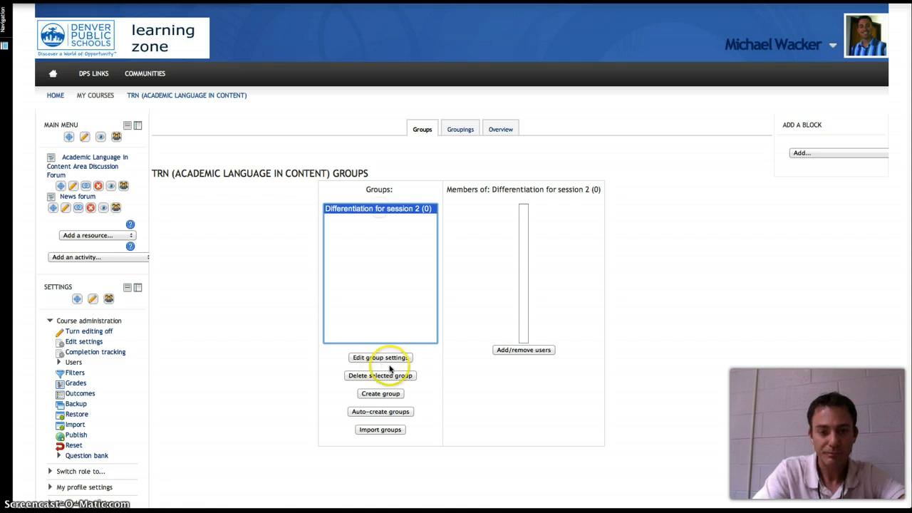
pyautogui.click(378, 394)
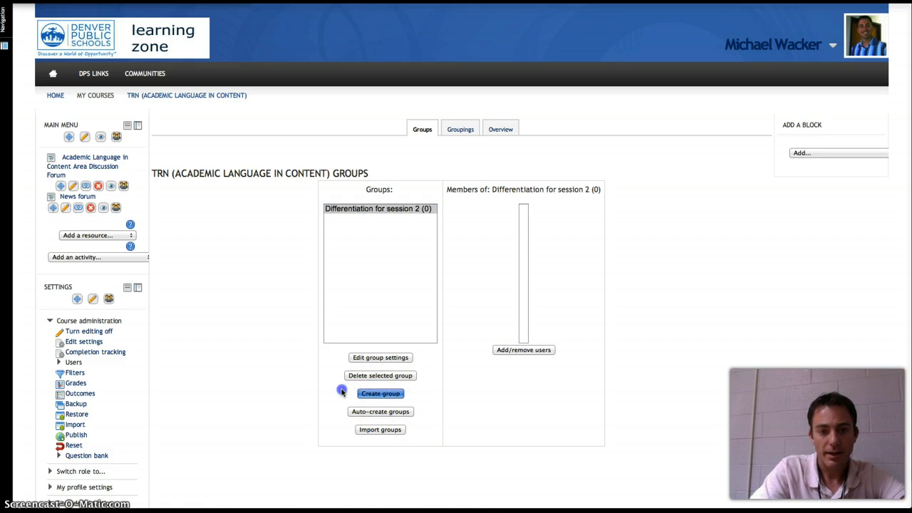
pyautogui.click(378, 210)
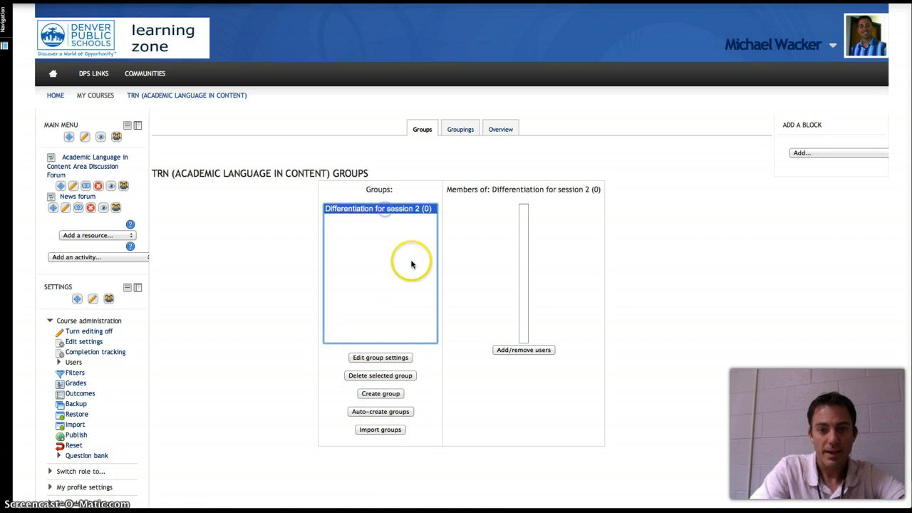
pyautogui.click(525, 350)
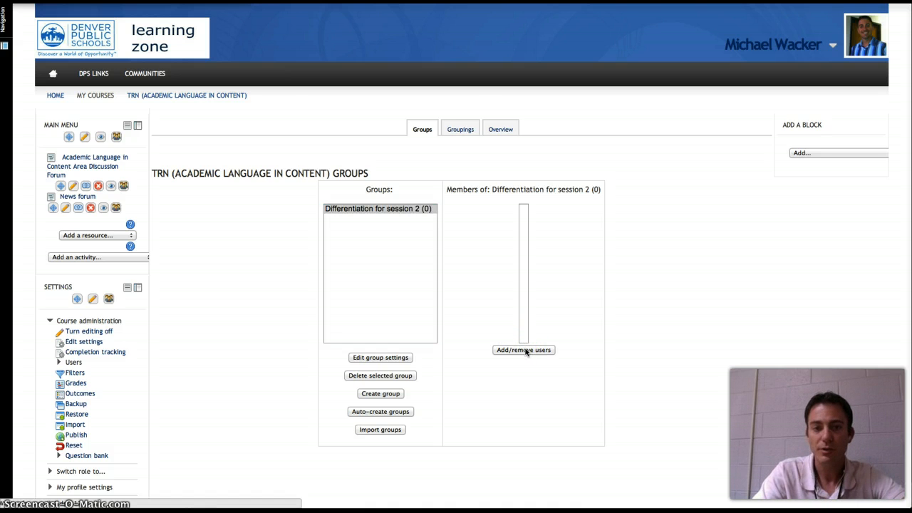
# Step: Add three of the potential members, two teachers and one user with multiple roles, to the group
pyautogui.scroll(-5, 482, 251)
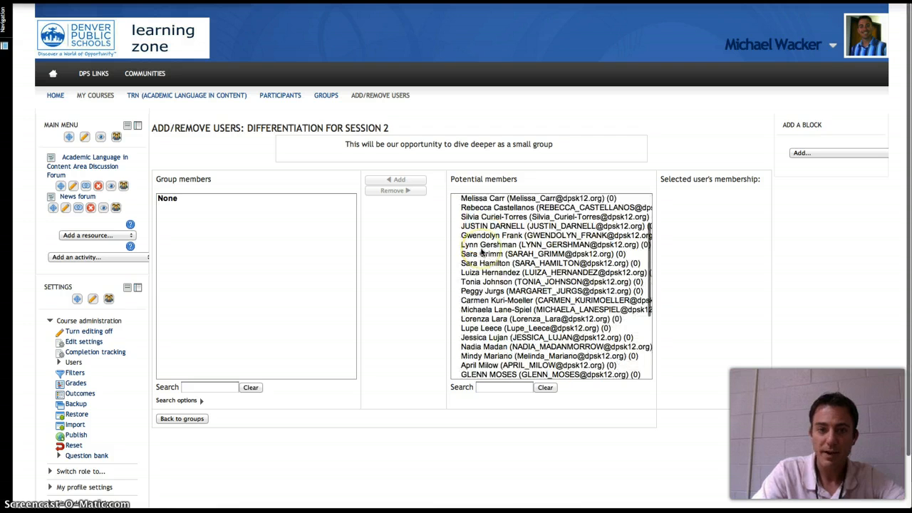
pyautogui.click(479, 207)
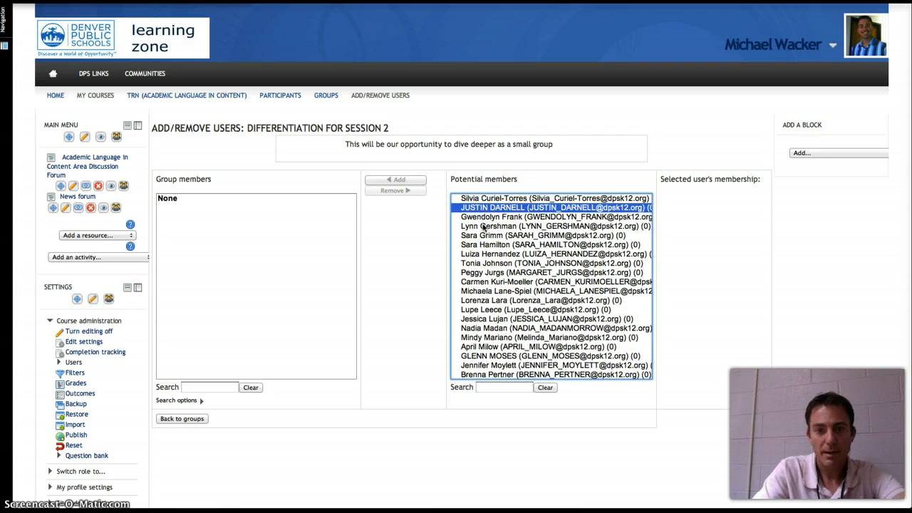
pyautogui.keyDown('super'); pyautogui.click(485, 227); pyautogui.keyUp('super')
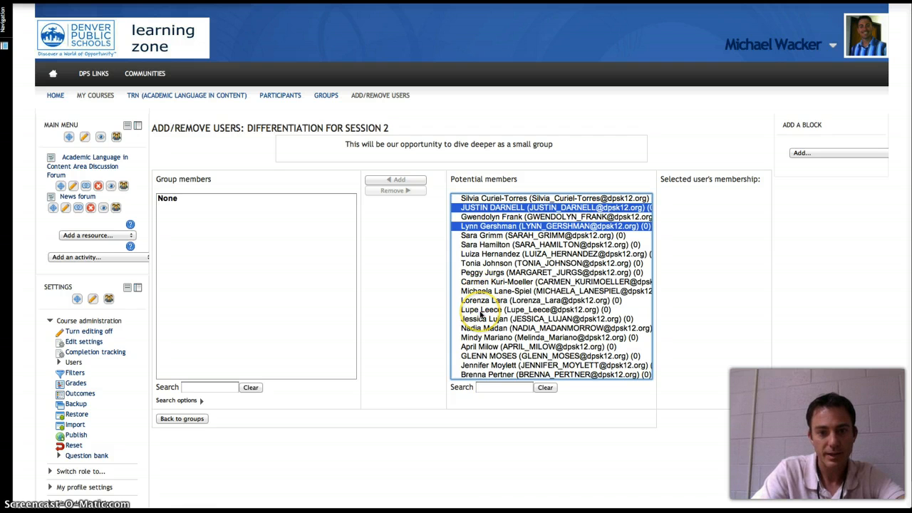
pyautogui.scroll(-3, 485, 281)
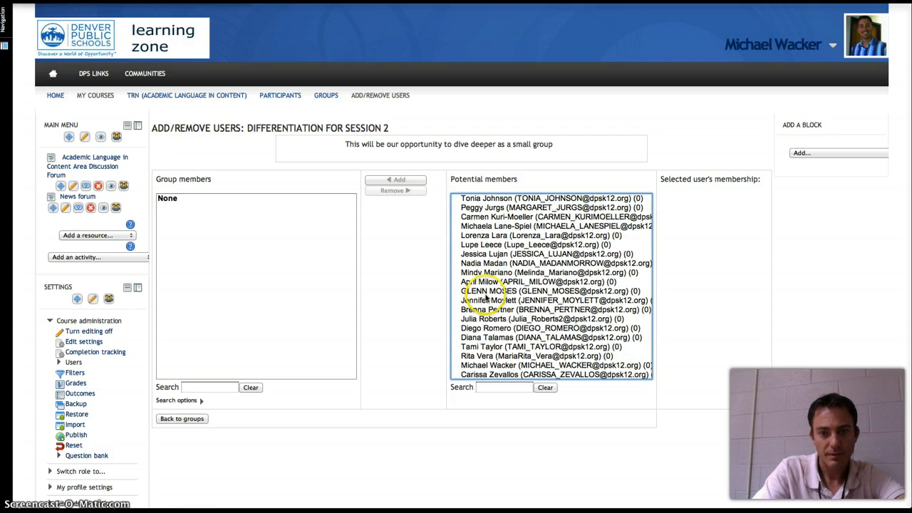
pyautogui.keyDown('super'); pyautogui.click(486, 291); pyautogui.keyUp('super')
pyautogui.scroll(-1, 492, 350)
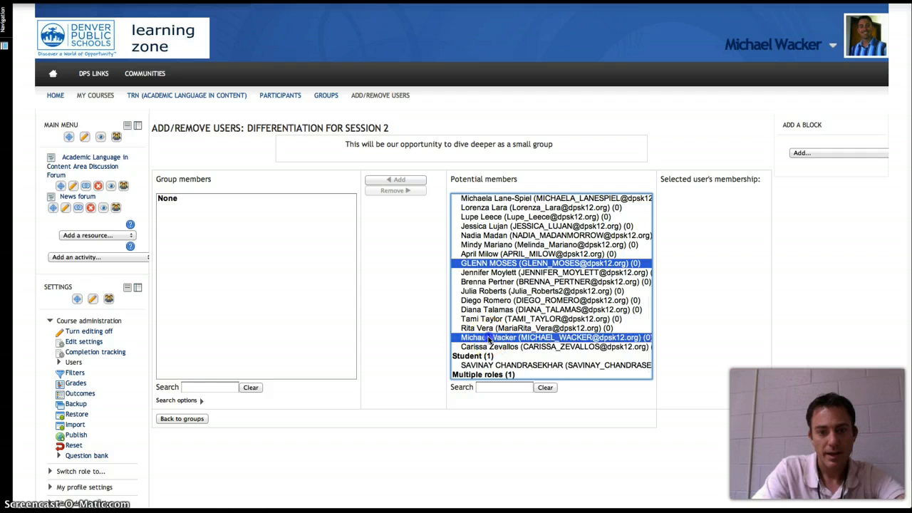
pyautogui.scroll(6, 485, 335)
pyautogui.keyDown('super'); pyautogui.click(484, 300); pyautogui.keyUp('super')
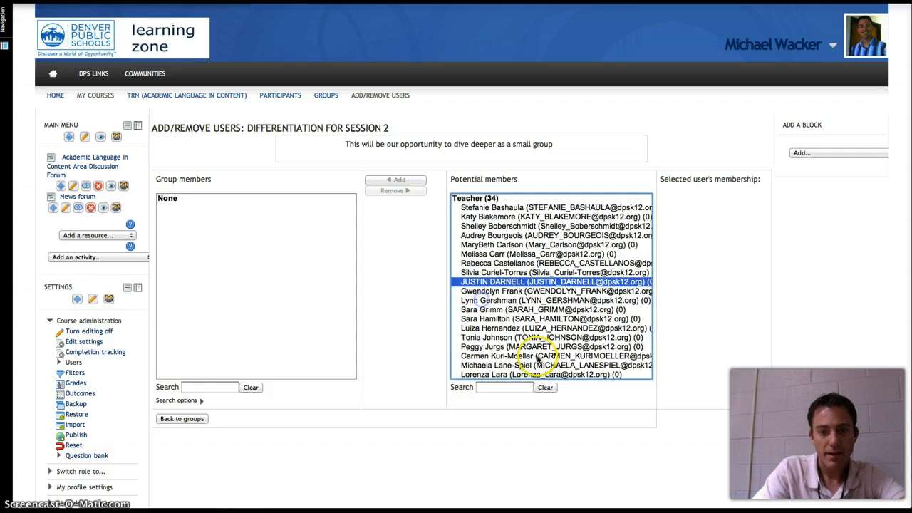
pyautogui.click(394, 180)
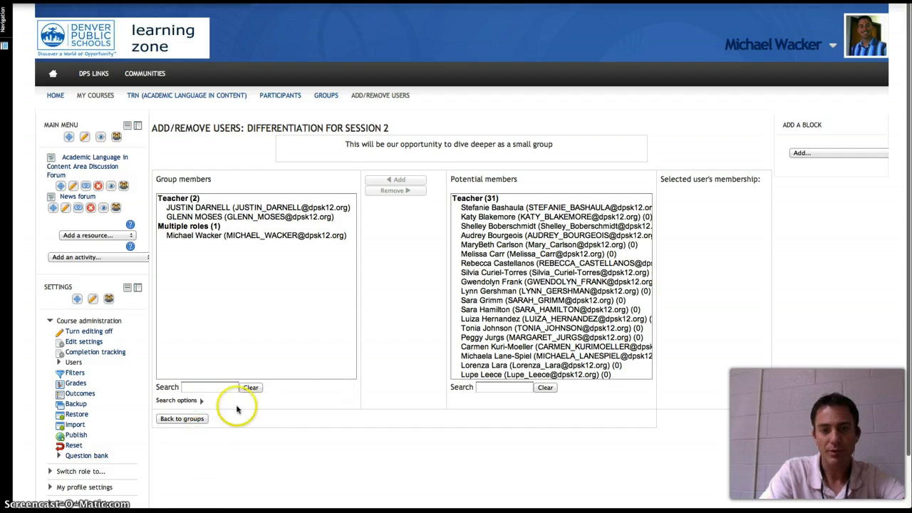
# Step: Return to the groups list and select the Differentiation for session 2 group to view its members
pyautogui.click(192, 421)
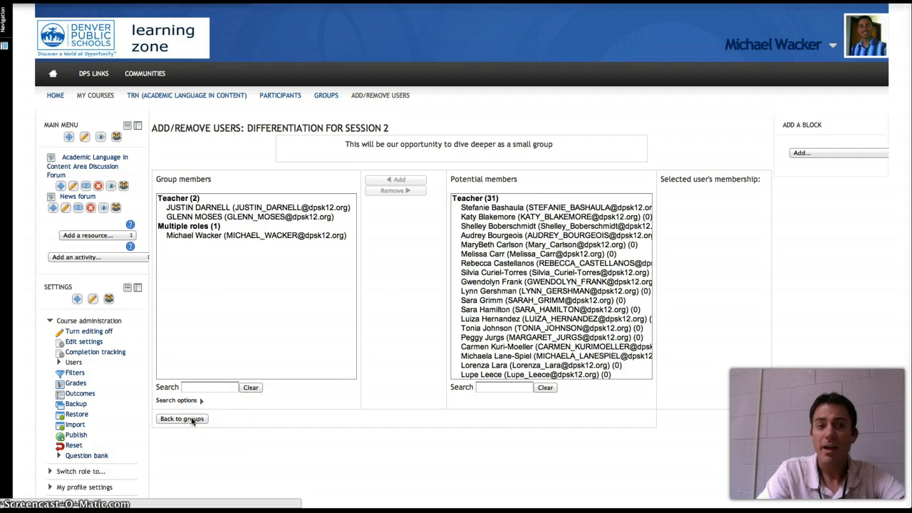
pyautogui.click(397, 207)
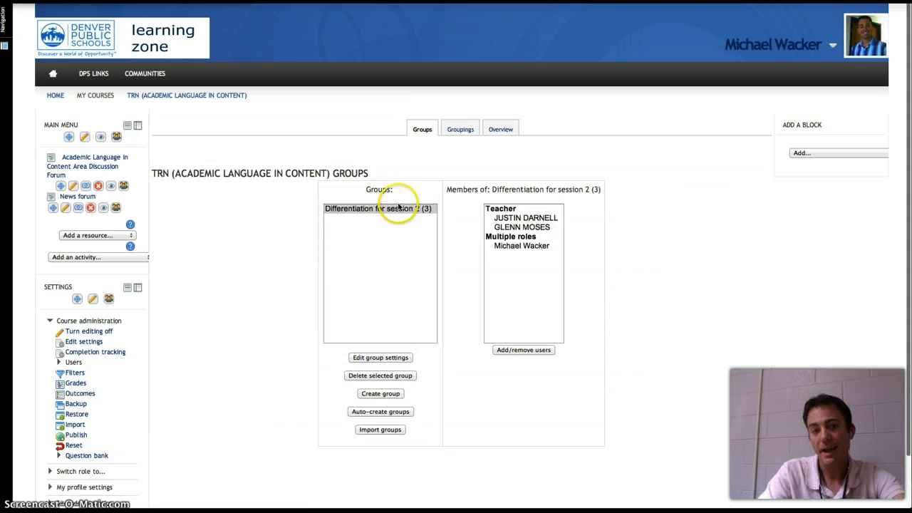
pyautogui.click(397, 207)
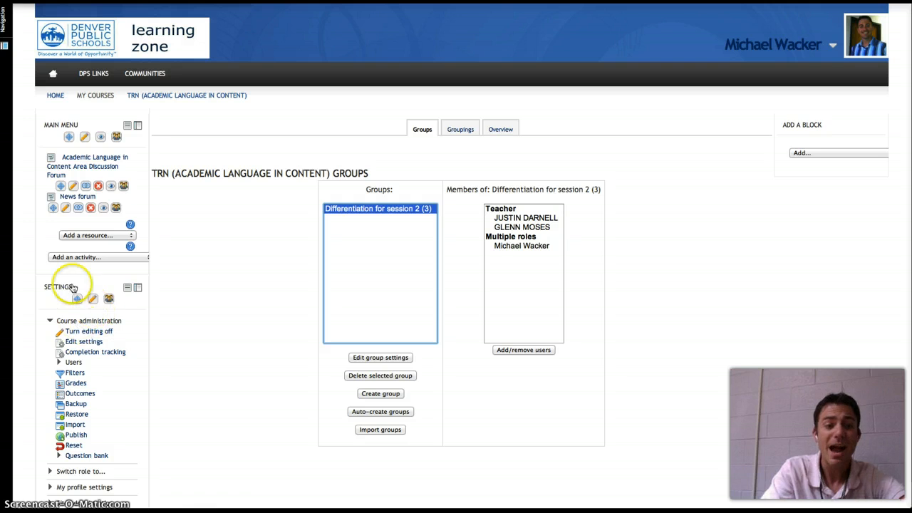
# Step: Return to the Academic Language in Content course page and add a Chat activity to Session 2 (Online)
pyautogui.moveTo(57, 96); pyautogui.dragTo(106, 107)
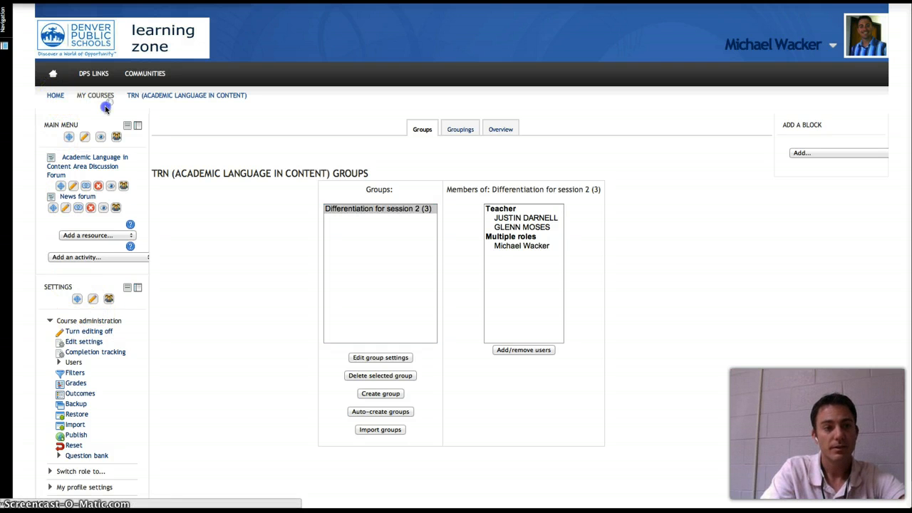
pyautogui.click(162, 95)
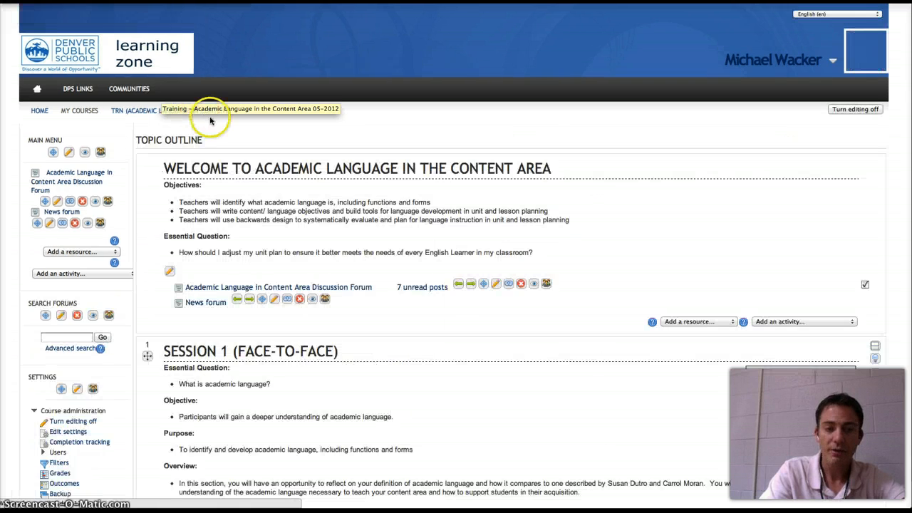
pyautogui.scroll(-1, 283, 234)
pyautogui.scroll(-6, 283, 234)
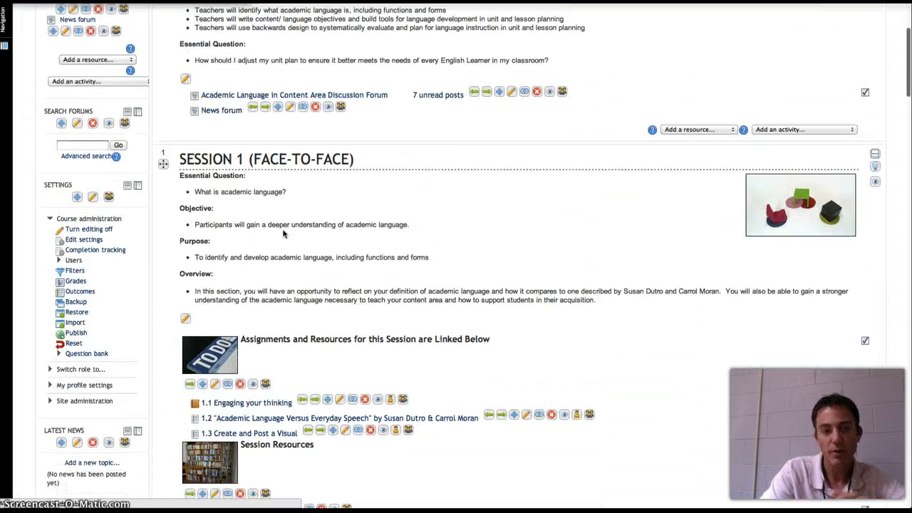
pyautogui.scroll(-9, 283, 233)
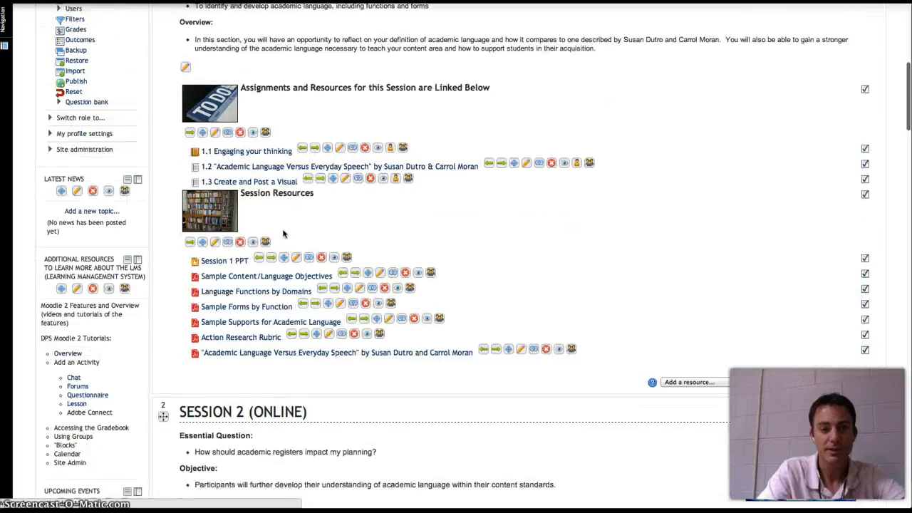
pyautogui.scroll(-9, 283, 234)
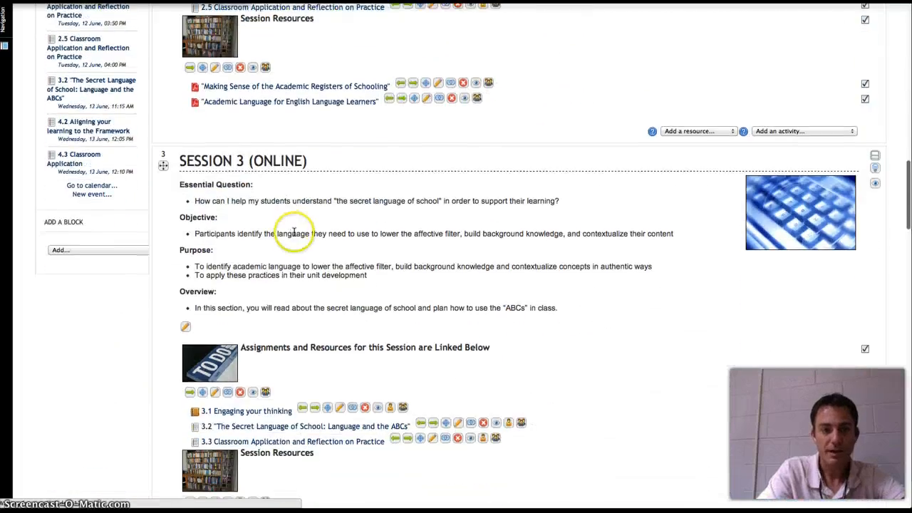
pyautogui.scroll(5, 299, 236)
pyautogui.click(801, 351)
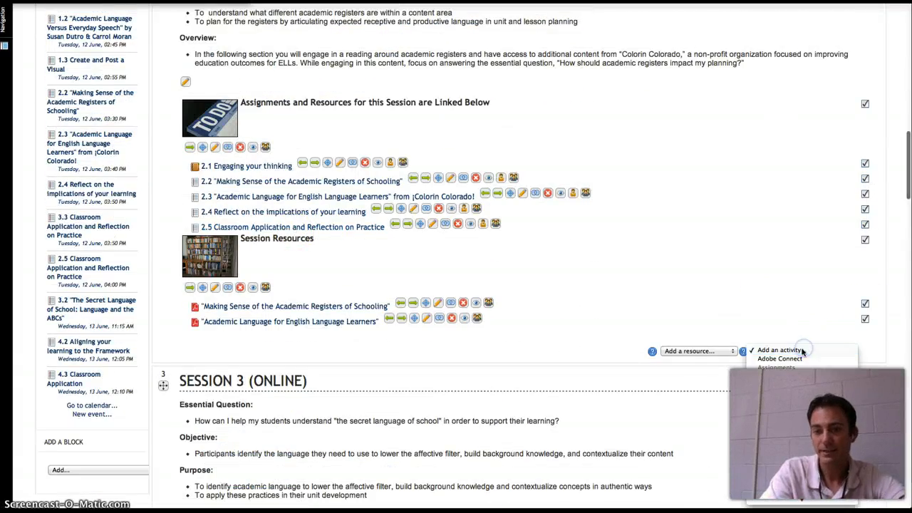
pyautogui.click(779, 427)
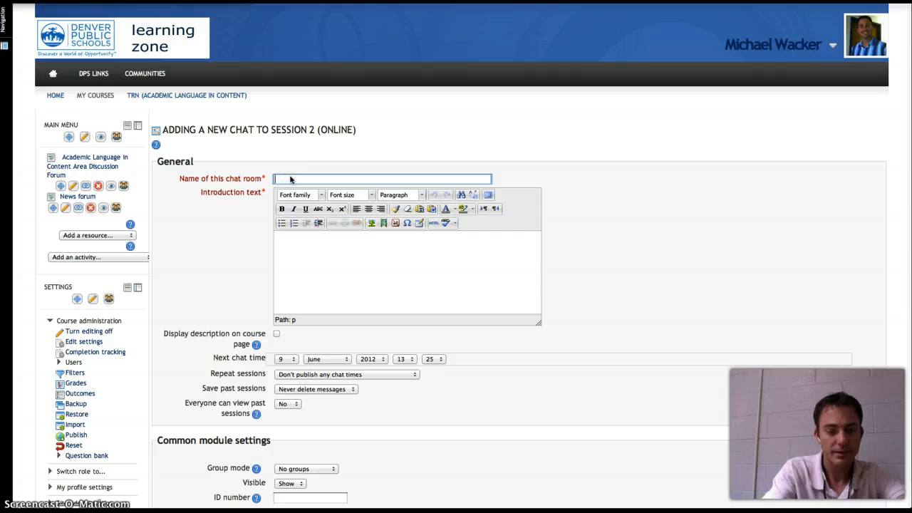
# Step: Name the chat room "Session 2 Diff group chat"
pyautogui.click(294, 179)
pyautogui.click(225, 178)
pyautogui.write('Session 2 Diff group chat')
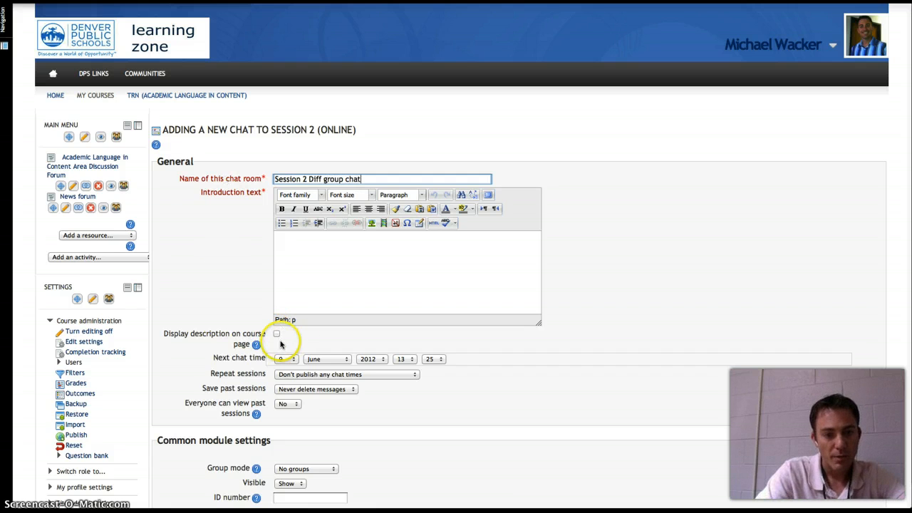
# Step: Set the hour of the next chat time on 9 June 2012 to 19
pyautogui.click(328, 338)
pyautogui.scroll(-1, 324, 342)
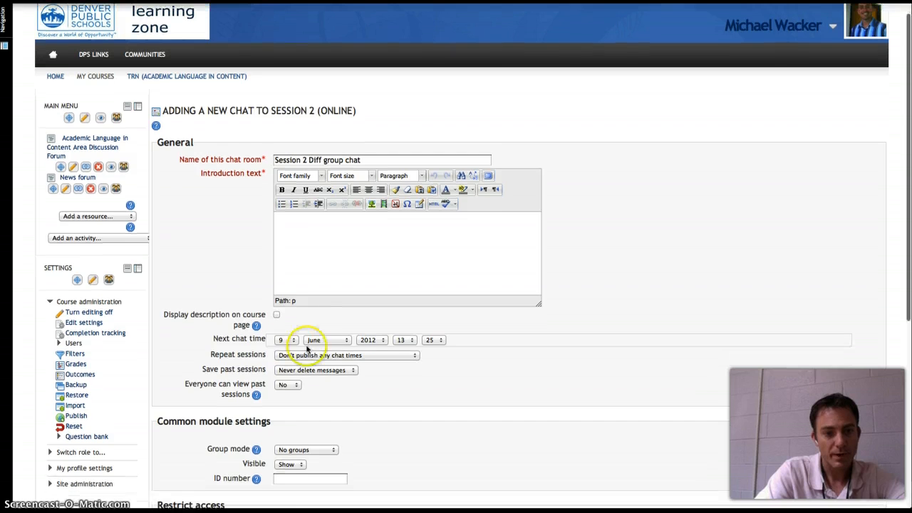
pyautogui.click(283, 340)
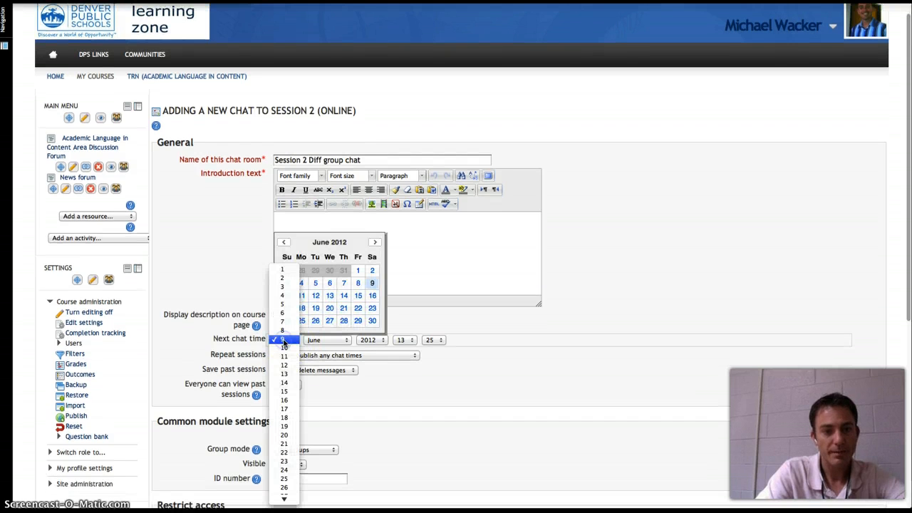
pyautogui.click(372, 284)
pyautogui.click(369, 339)
pyautogui.click(401, 340)
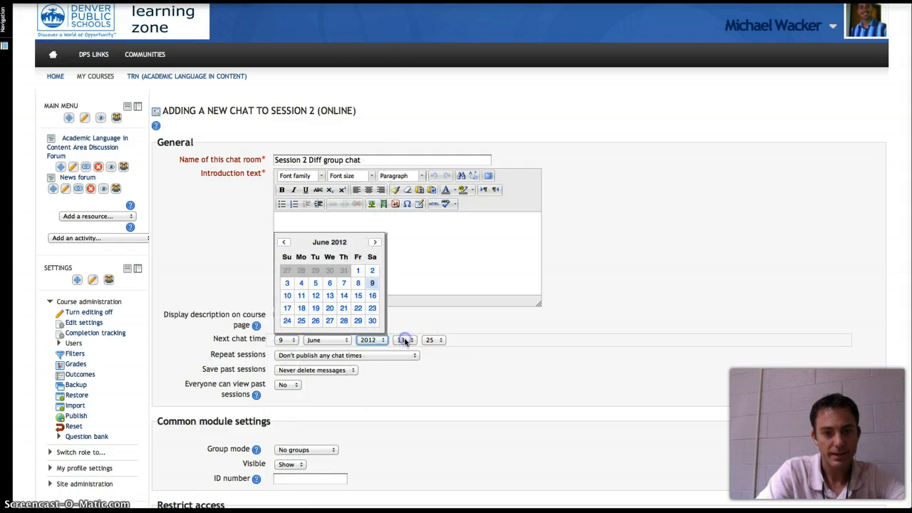
pyautogui.click(401, 340)
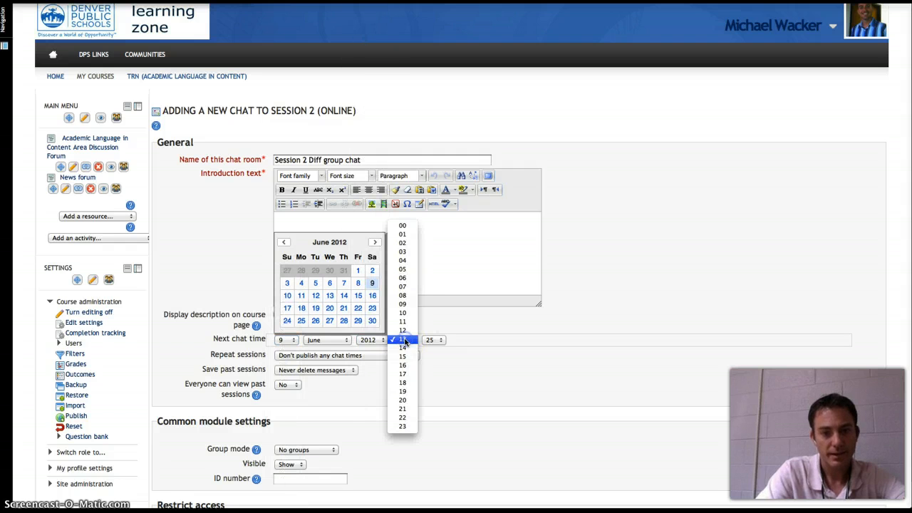
pyautogui.click(404, 392)
pyautogui.scroll(-3, 441, 399)
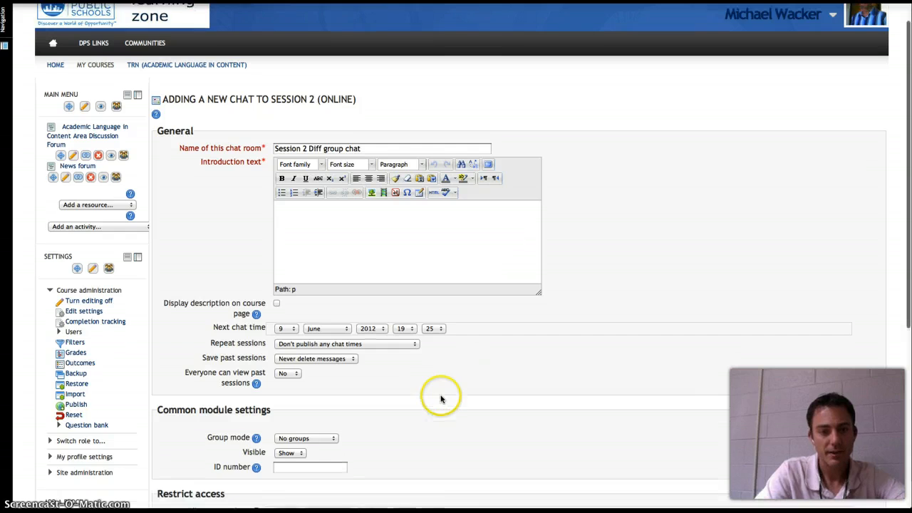
# Step: Set the chat sessions to repeat at the same time every week
pyautogui.click(330, 316)
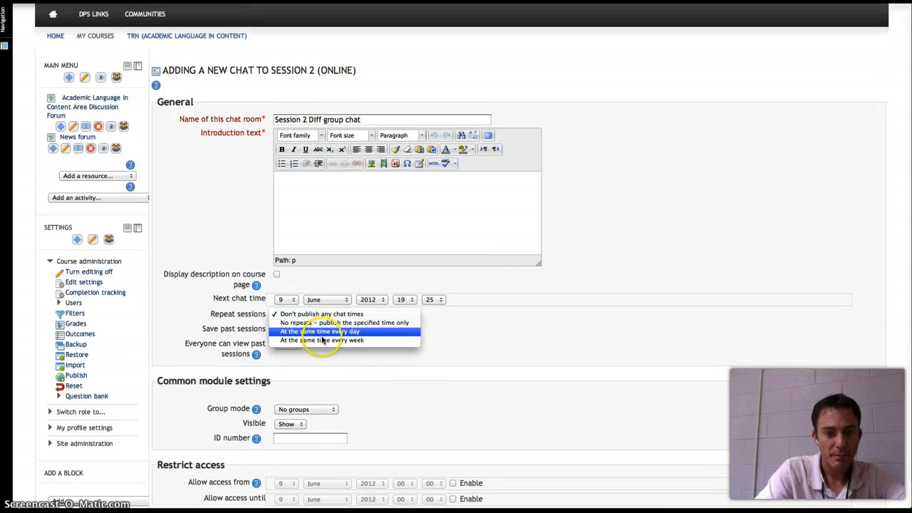
pyautogui.click(322, 340)
pyautogui.click(385, 314)
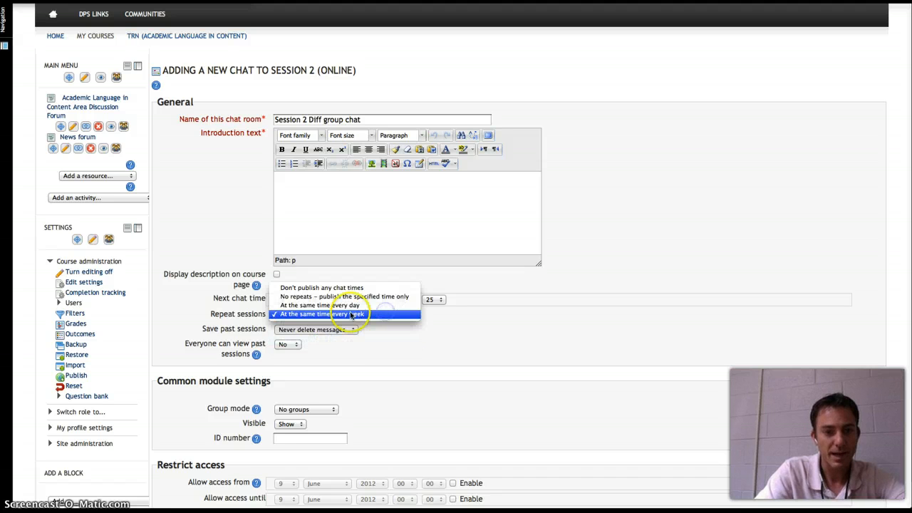
pyautogui.click(348, 313)
pyautogui.scroll(-1, 342, 335)
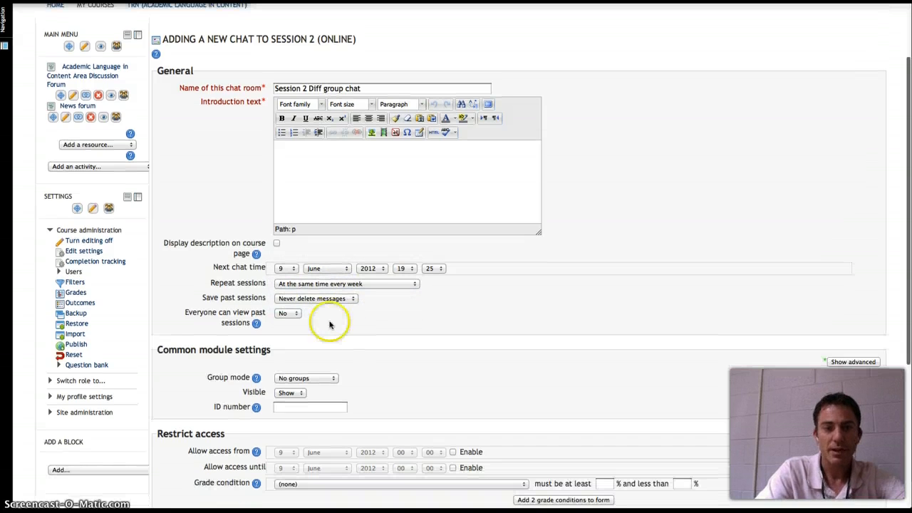
pyautogui.click(286, 315)
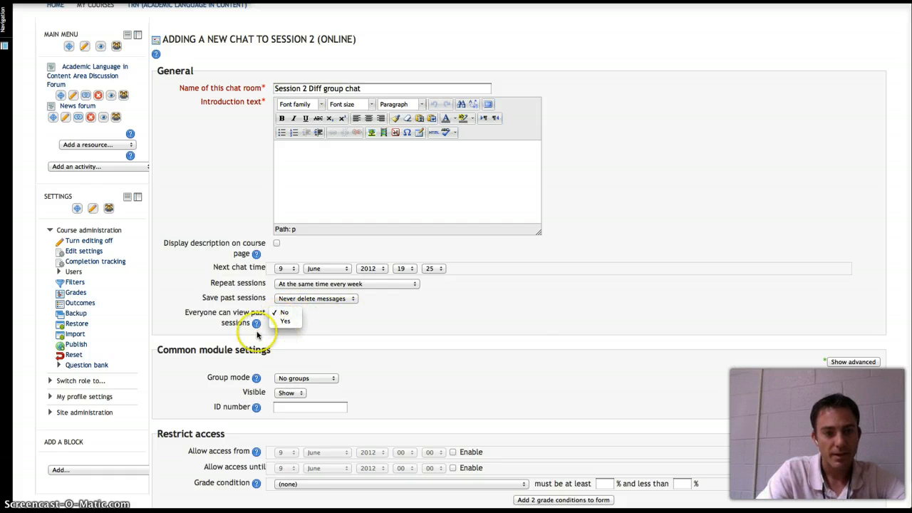
pyautogui.click(380, 338)
# Step: Set the chat's group mode to Visible groups
pyautogui.click(322, 383)
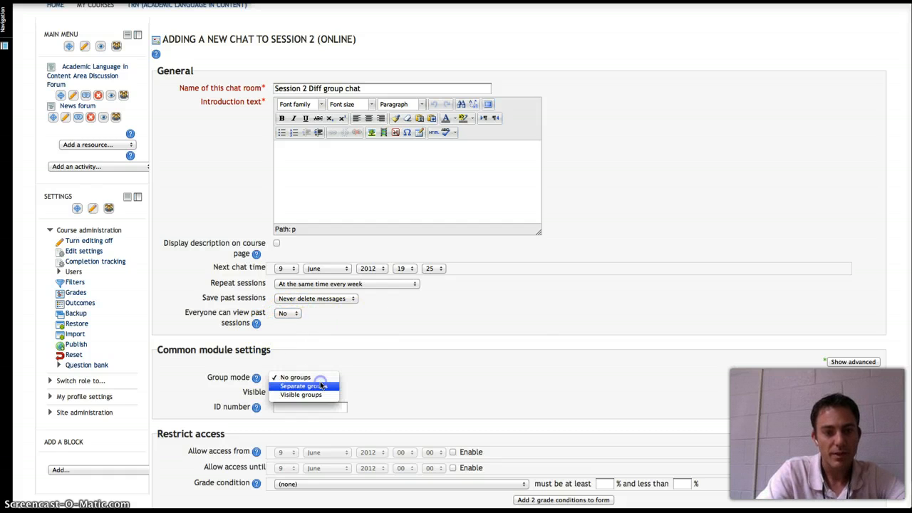
pyautogui.click(307, 396)
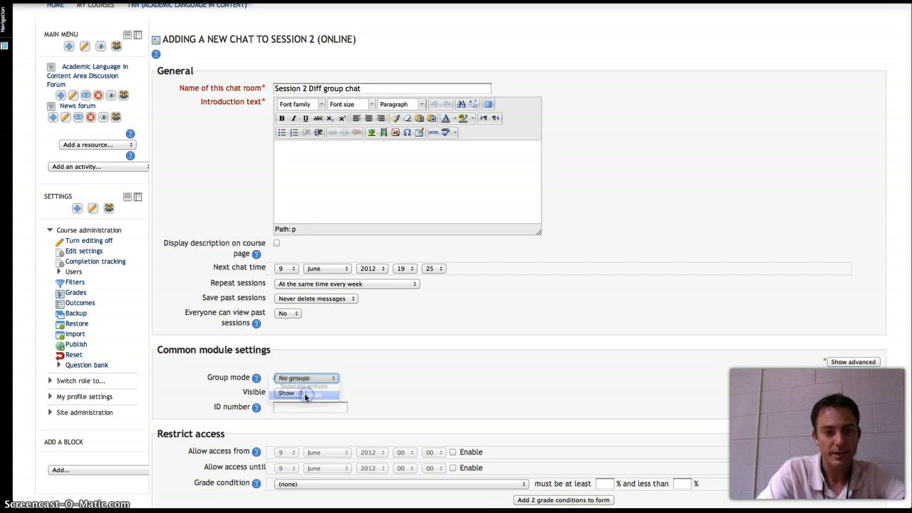
pyautogui.click(294, 393)
pyautogui.click(359, 380)
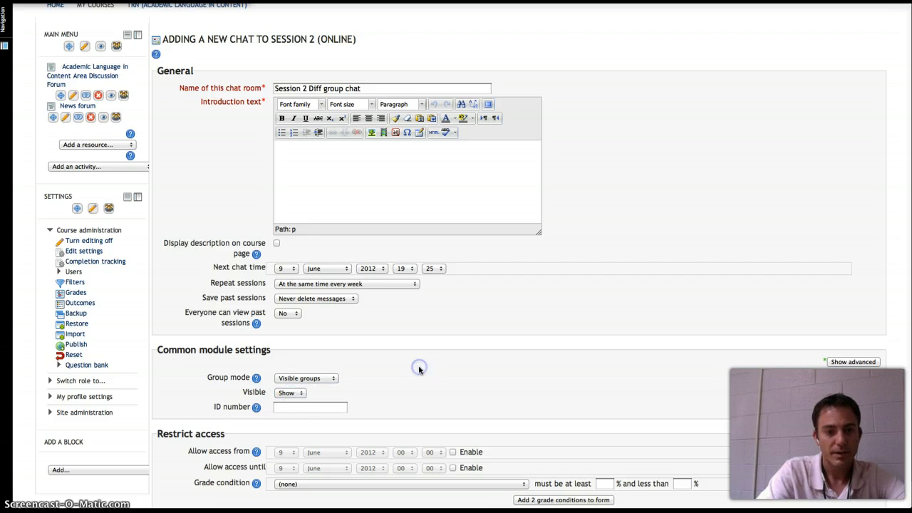
# Step: Save the new chat activity with the default access restrictions and completion tracking, choosing to return to the course
pyautogui.scroll(-3, 419, 369)
pyautogui.scroll(-5, 362, 350)
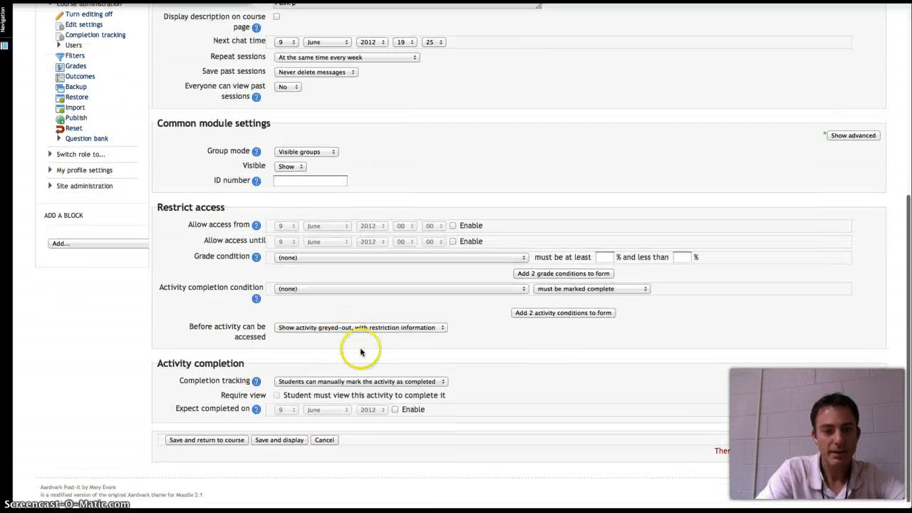
pyautogui.scroll(-1, 361, 351)
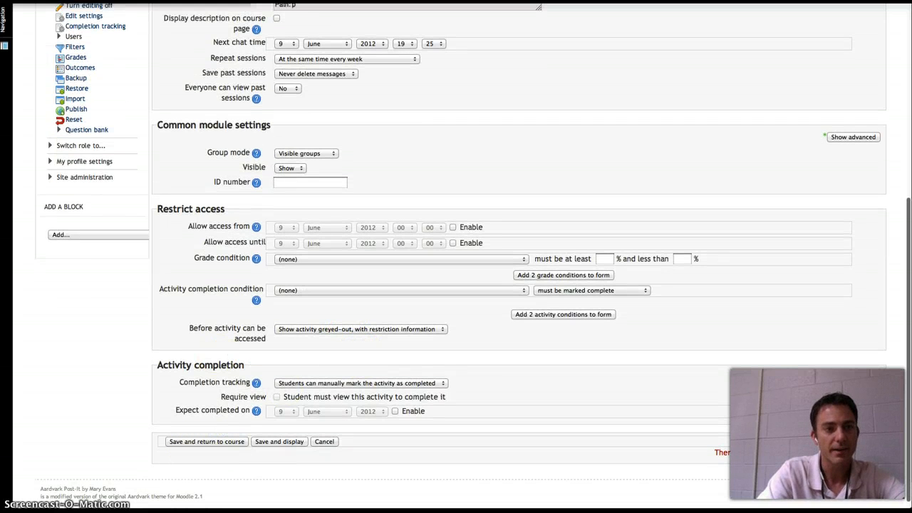
pyautogui.click(214, 446)
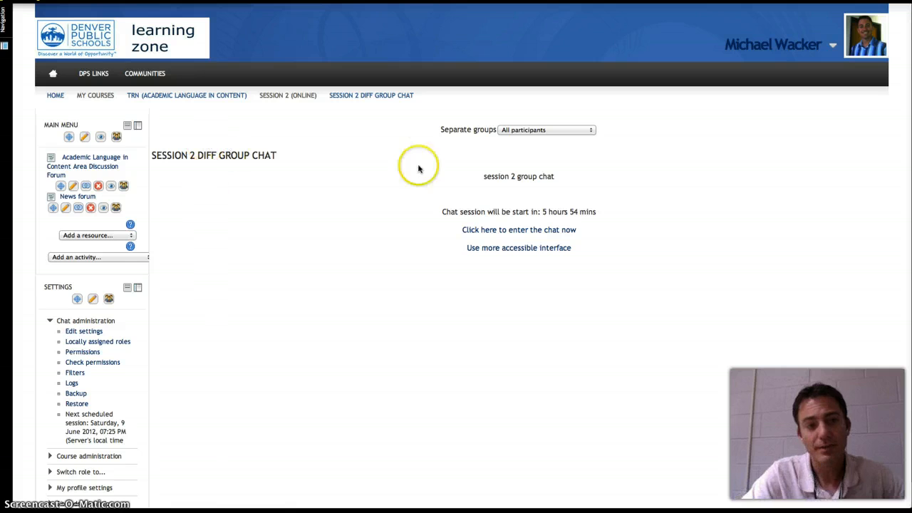
# Step: Switch the chat's separate groups view from all participants to the Differentiation for session 2 group
pyautogui.click(537, 131)
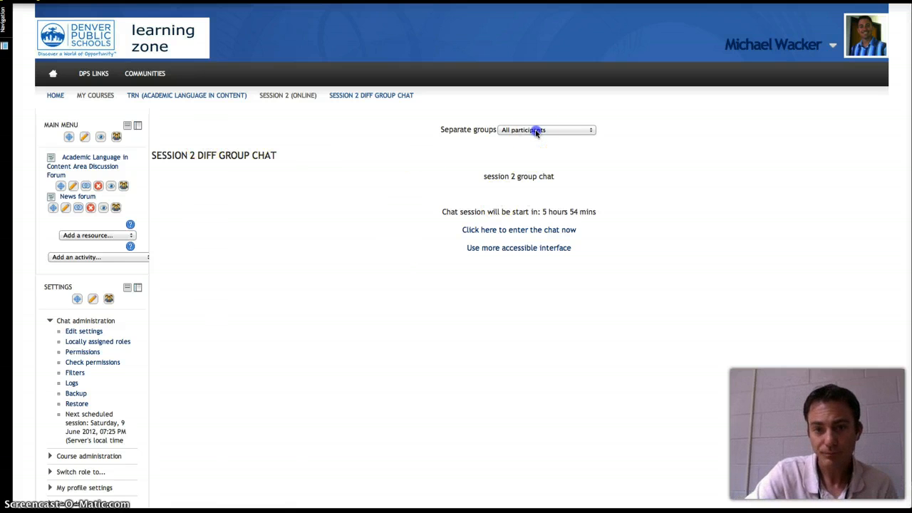
pyautogui.click(538, 139)
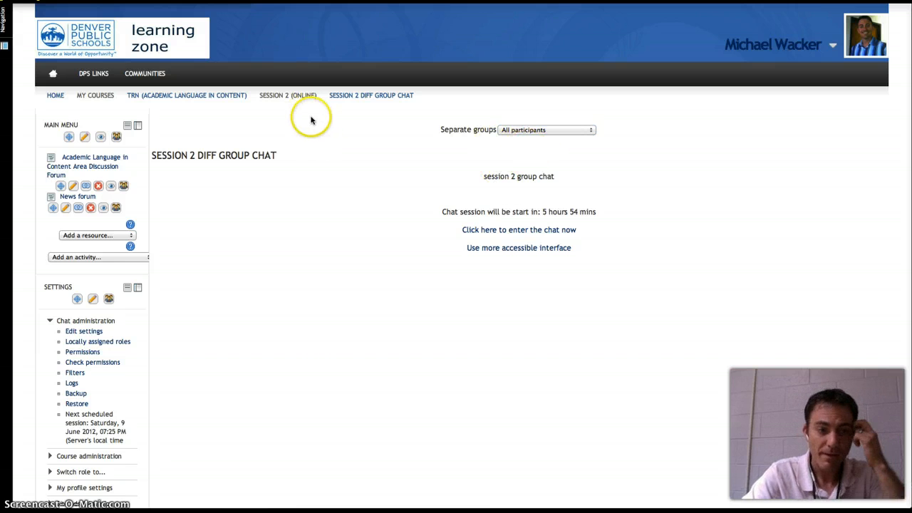
pyautogui.click(510, 129)
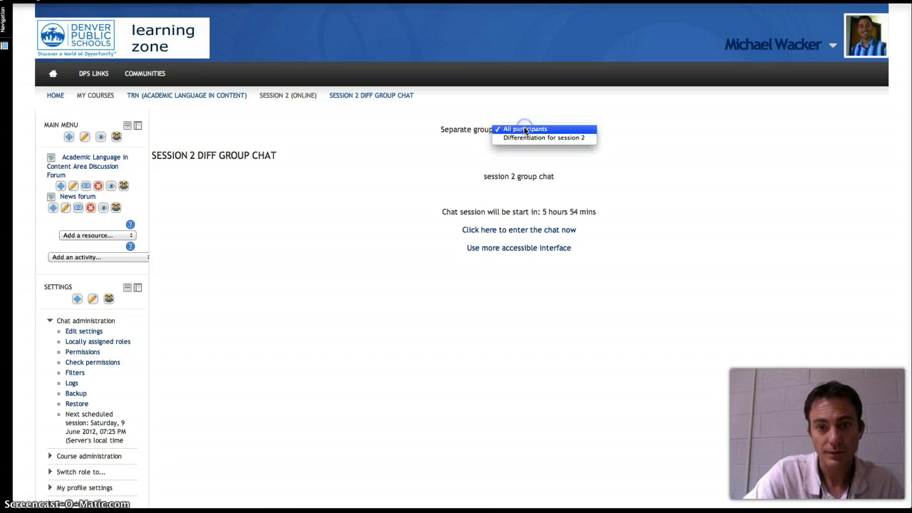
pyautogui.click(525, 137)
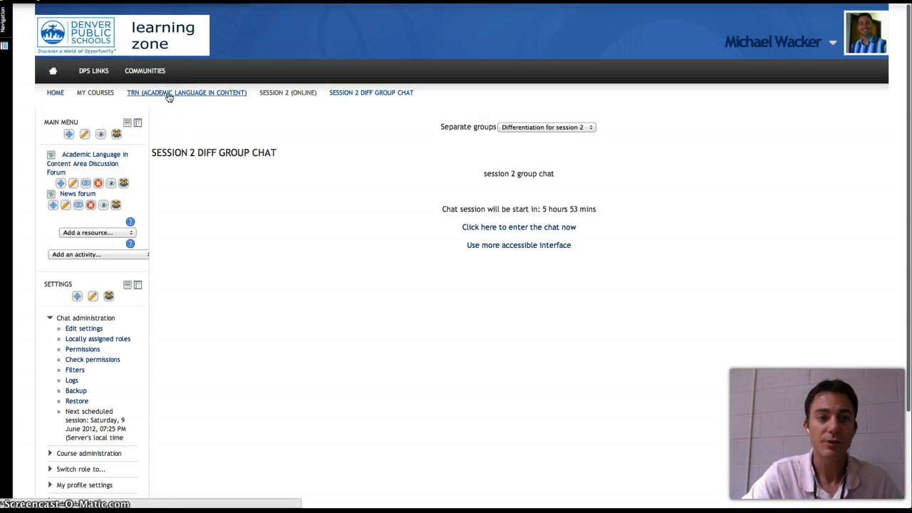
# Step: Return to the Academic Language in Content course page and find the Session 2 Diff group chat in the Session 2 section
pyautogui.click(169, 94)
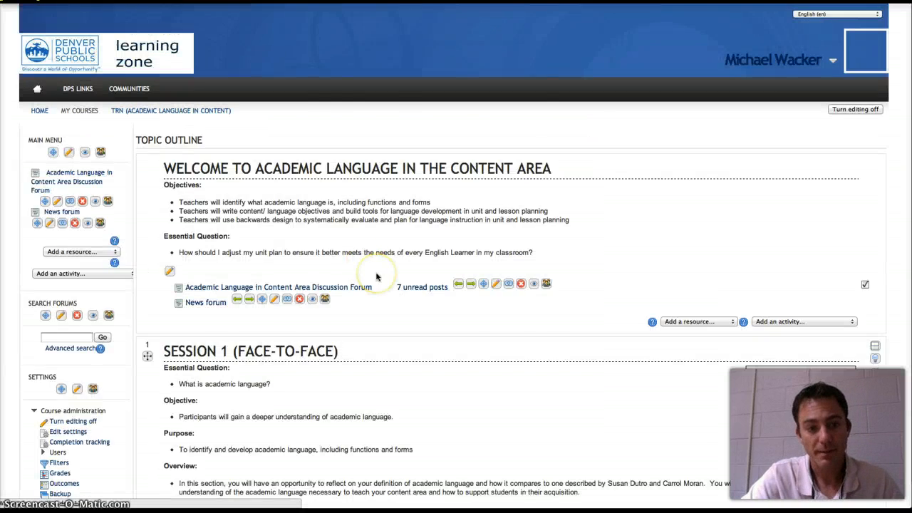
pyautogui.scroll(-10, 377, 277)
pyautogui.scroll(-5, 377, 277)
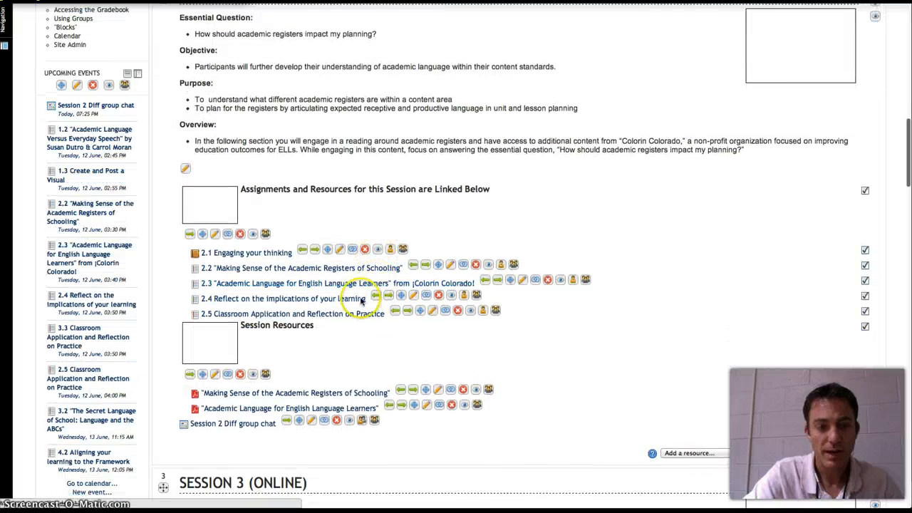